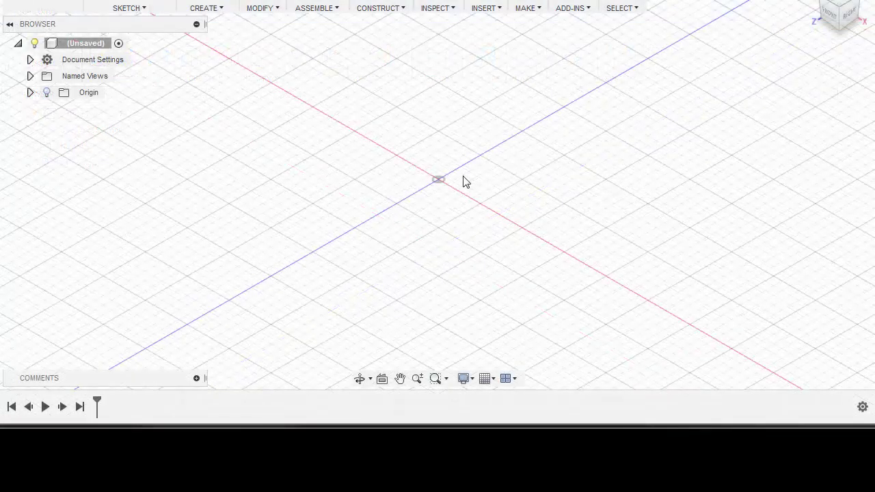
Uncheck Incremental Move in the Grid and Snaps options.
{"action": "left_click", "coordinate": [493, 379]}
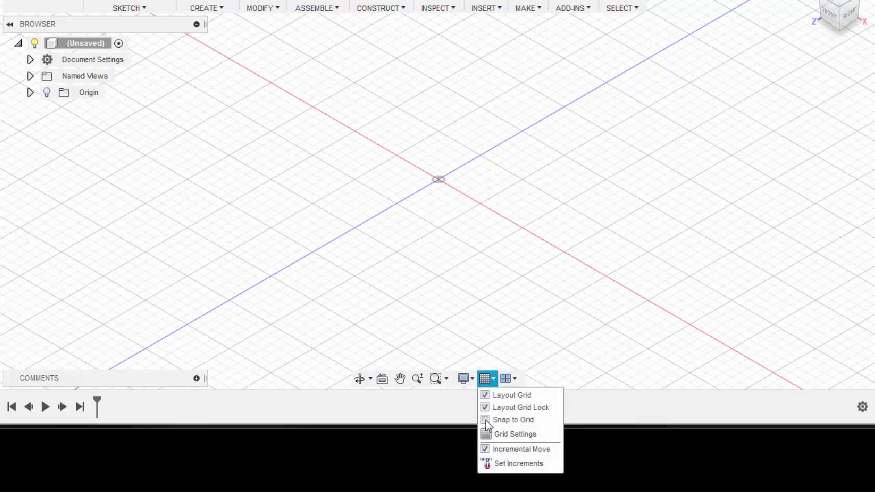
{"action": "left_click", "coordinate": [485, 450]}
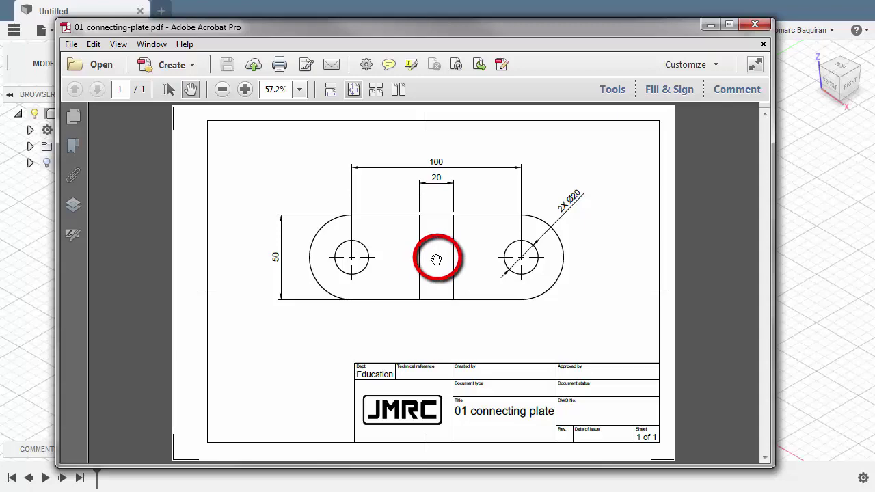
Close the 01_connecting-plate.pdf drawing after checking its 100, 20, 50 and Ø20 dimensions.
{"action": "left_click", "coordinate": [823, 168]}
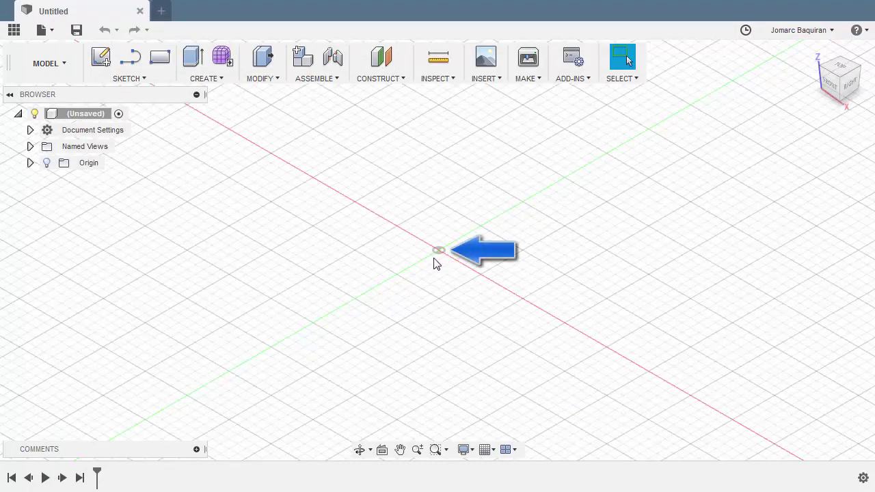
Show the Origin, expand it to list its point, axes and planes, then hide it again.
{"action": "left_click", "coordinate": [47, 164]}
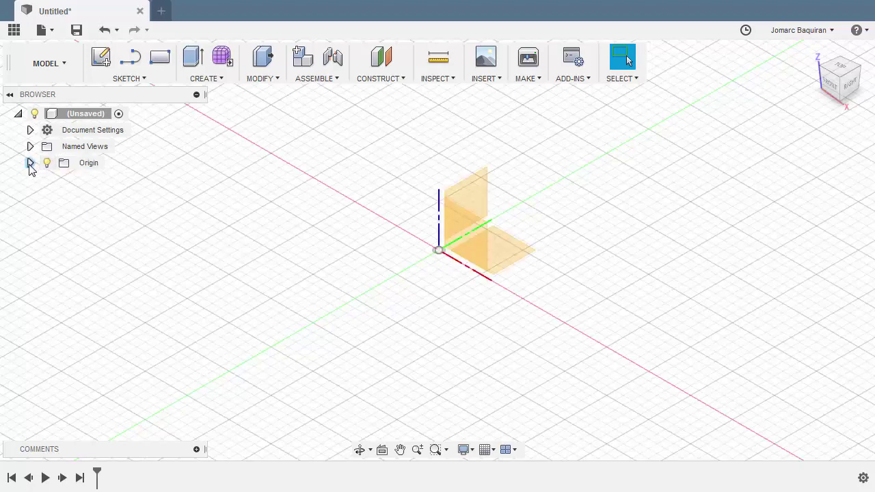
{"action": "left_click", "coordinate": [30, 162]}
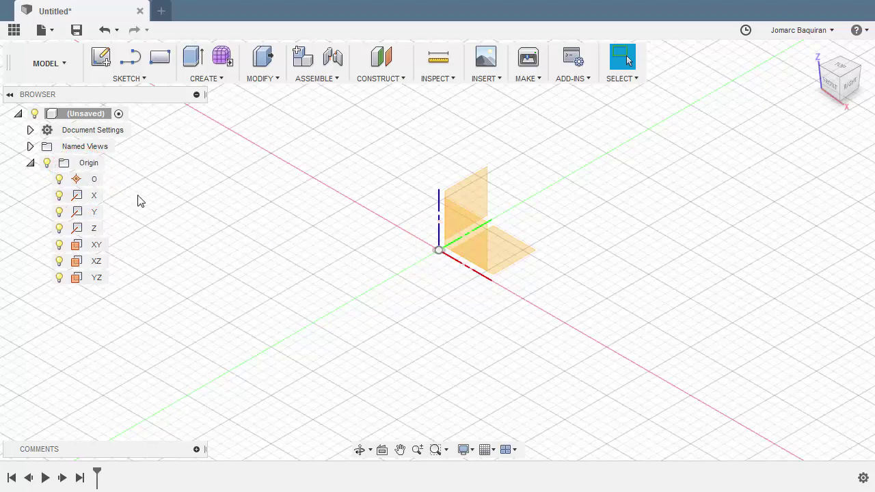
{"action": "left_click", "coordinate": [47, 163]}
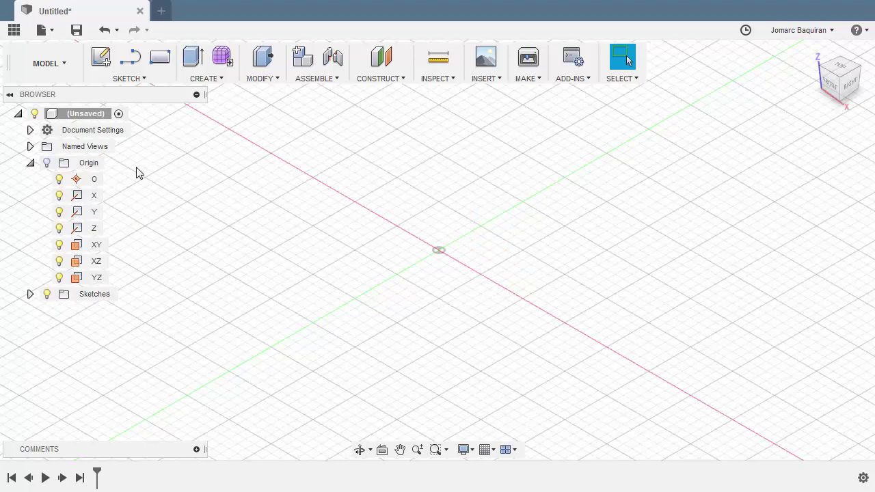
Start a new sketch with the origin planes shown, then orbit back to the home isometric view.
{"action": "left_click", "coordinate": [104, 60]}
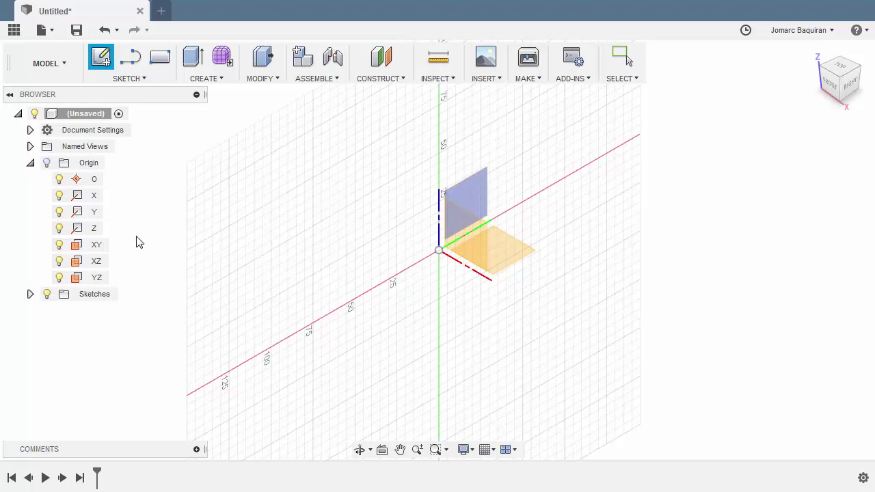
{"action": "left_click", "coordinate": [98, 245]}
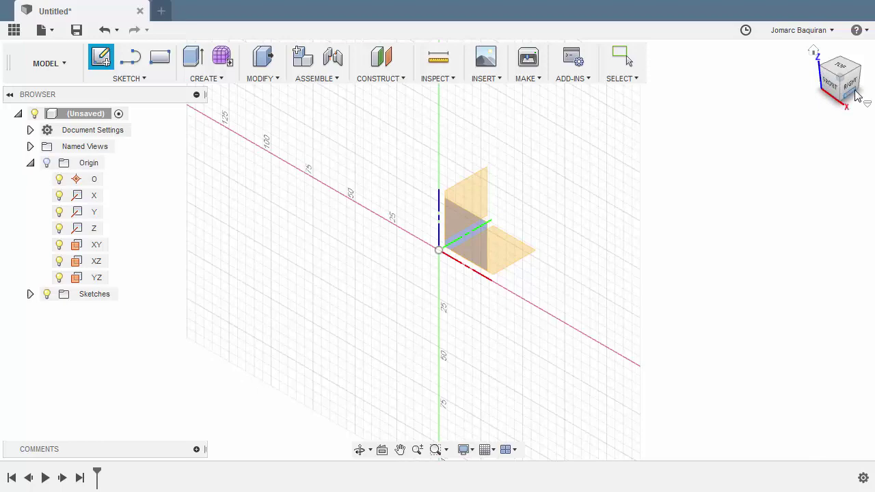
{"action": "left_click", "coordinate": [825, 113]}
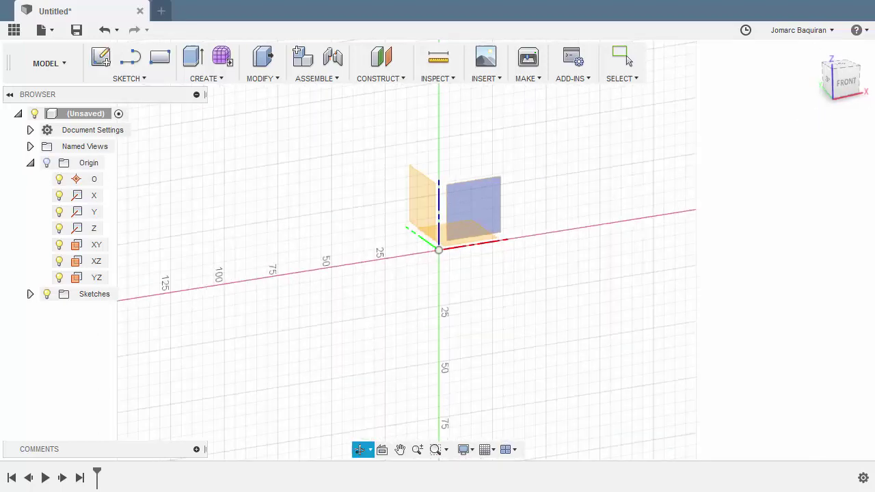
{"action": "left_click_drag", "start_coordinate": [822, 92], "coordinate": [813, 54]}
{"action": "left_click", "coordinate": [813, 53]}
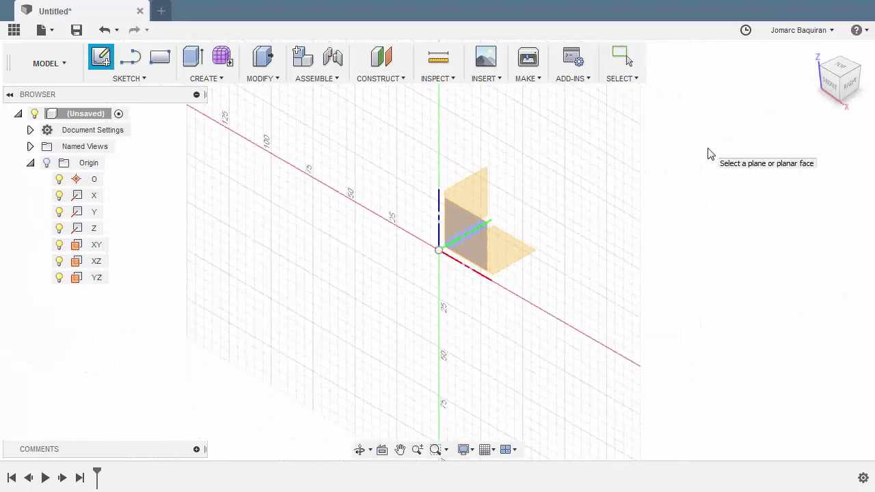
Place the new sketch on the XY plane.
{"action": "left_click", "coordinate": [507, 256]}
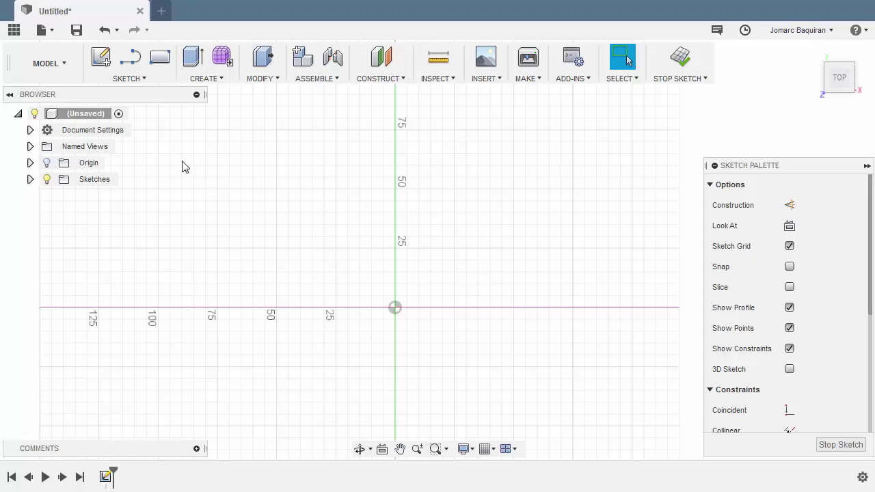
Draw a 20 mm center-diameter circle on the X axis right of origin, dimension moved outside.
{"action": "left_click", "coordinate": [133, 80]}
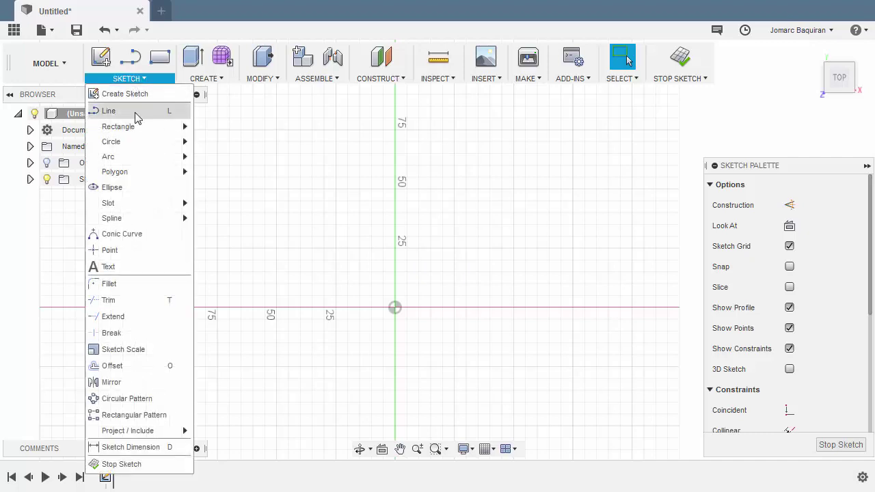
{"action": "mouse_move", "coordinate": [140, 142]}
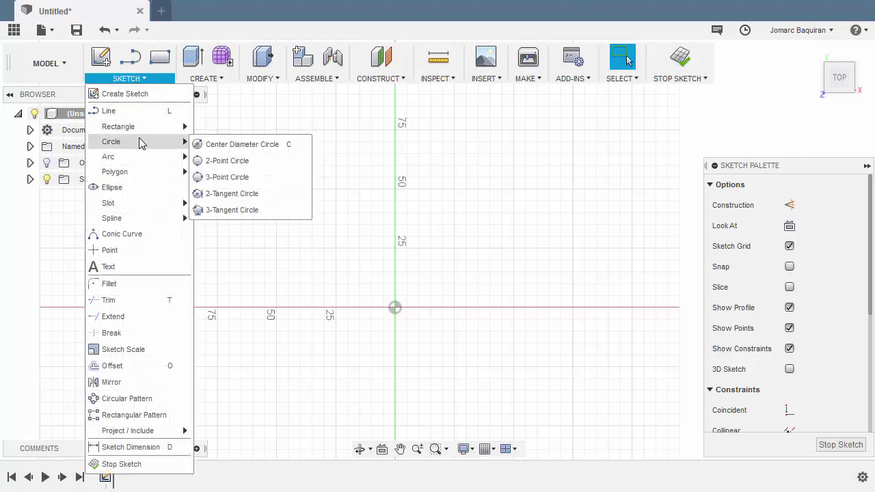
{"action": "left_click", "coordinate": [242, 144]}
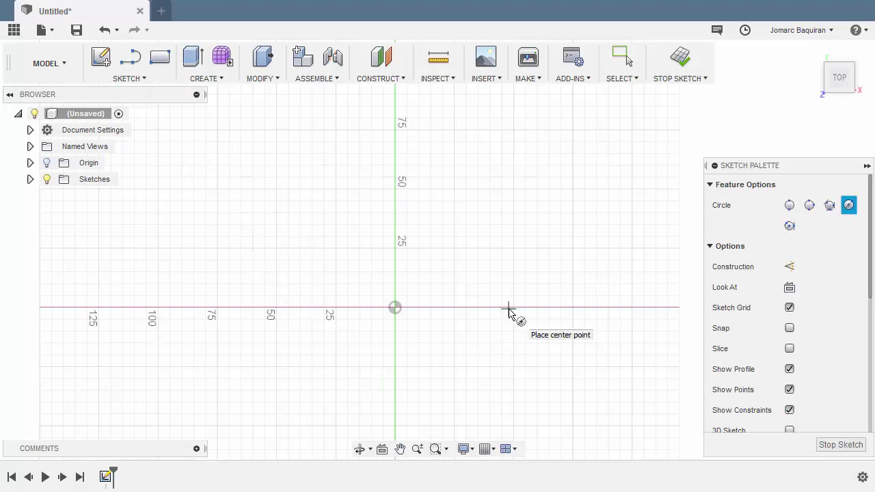
{"action": "left_click", "coordinate": [395, 307]}
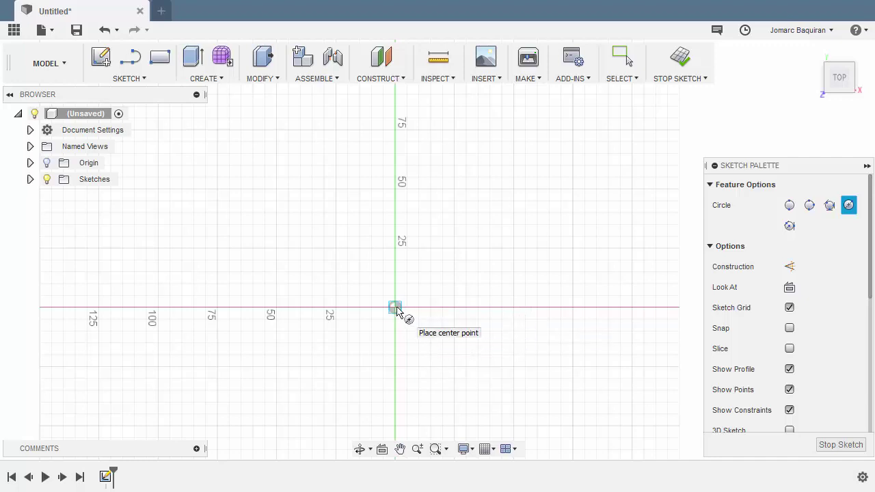
{"action": "left_click", "coordinate": [396, 308]}
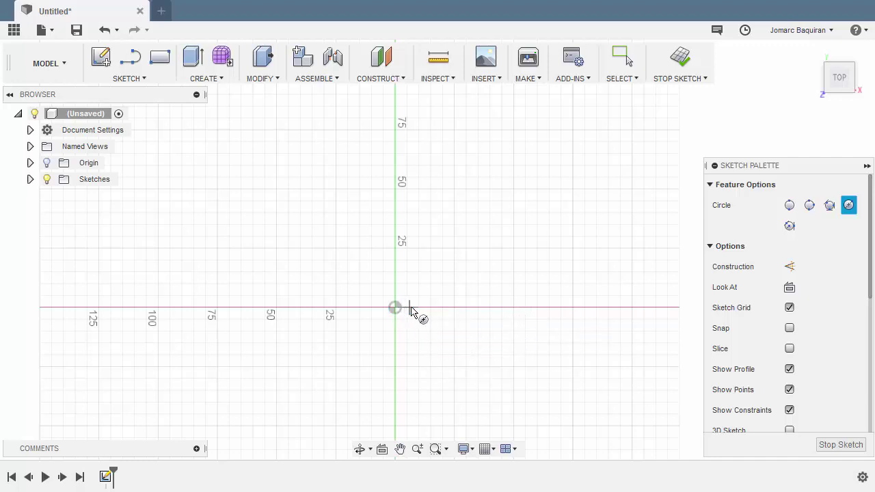
{"action": "left_click", "coordinate": [526, 308]}
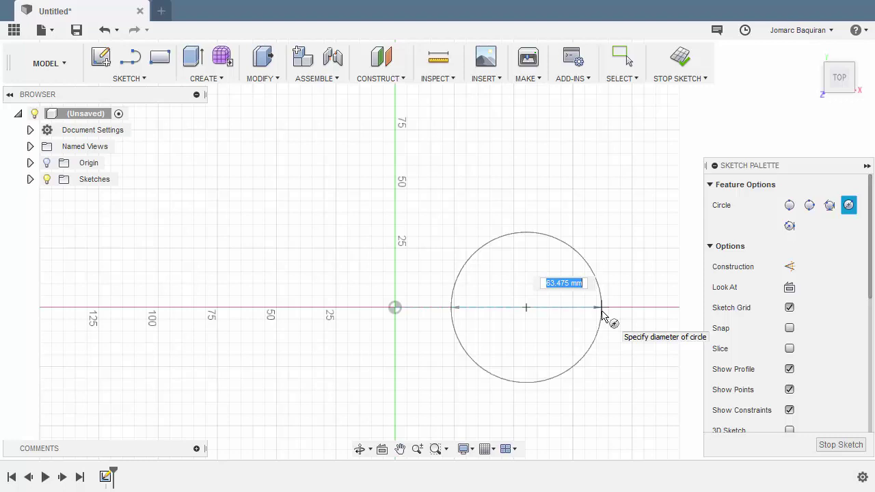
{"action": "type", "text": "20"}
{"action": "key", "text": "Tab"}
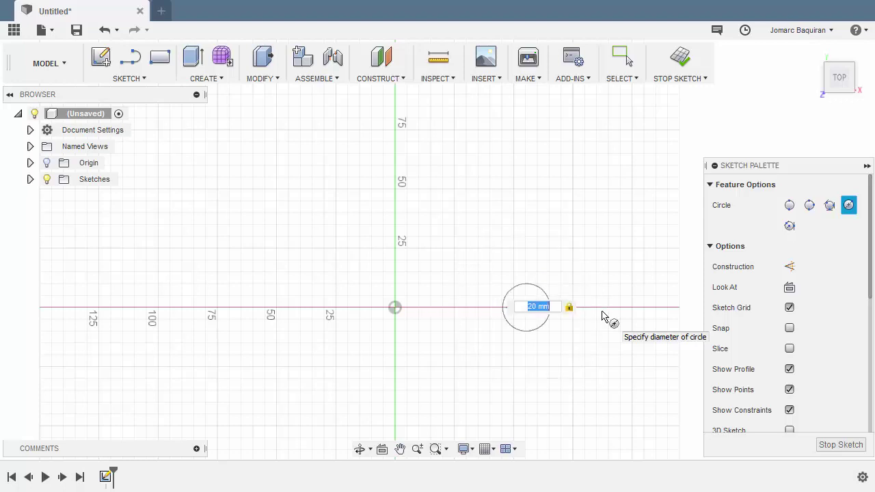
{"action": "key", "text": "Return"}
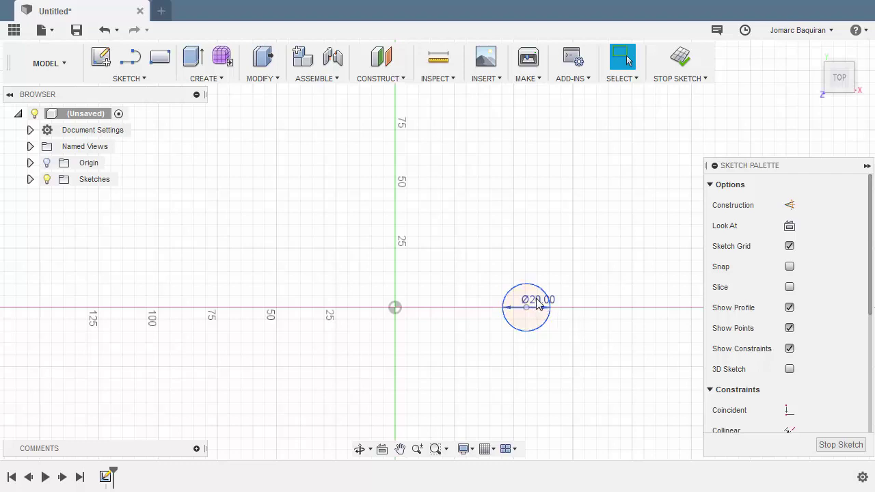
{"action": "left_click_drag", "start_coordinate": [538, 303], "coordinate": [564, 280]}
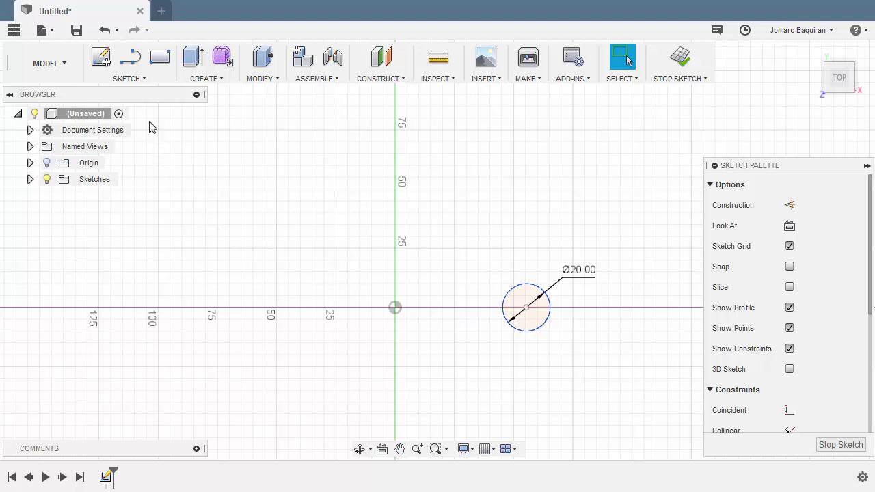
Draw a second center-diameter circle, about 22 mm, on the X axis left of origin.
{"action": "left_click", "coordinate": [137, 80]}
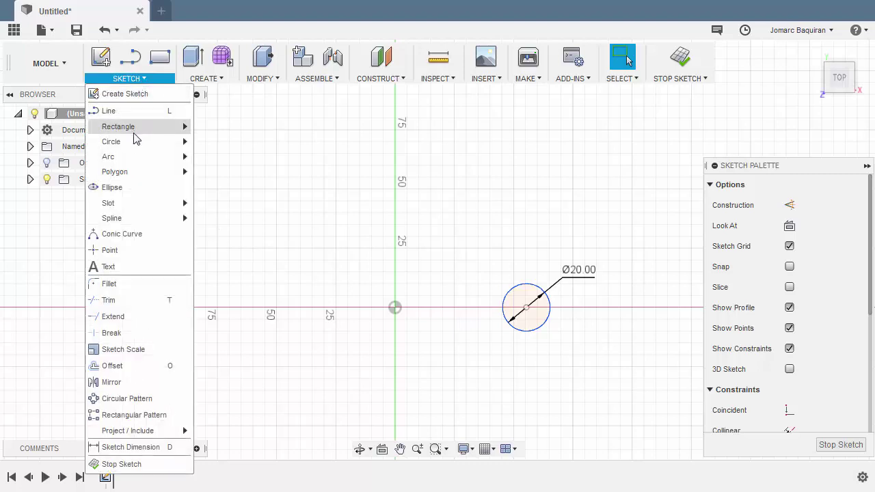
{"action": "mouse_move", "coordinate": [135, 143]}
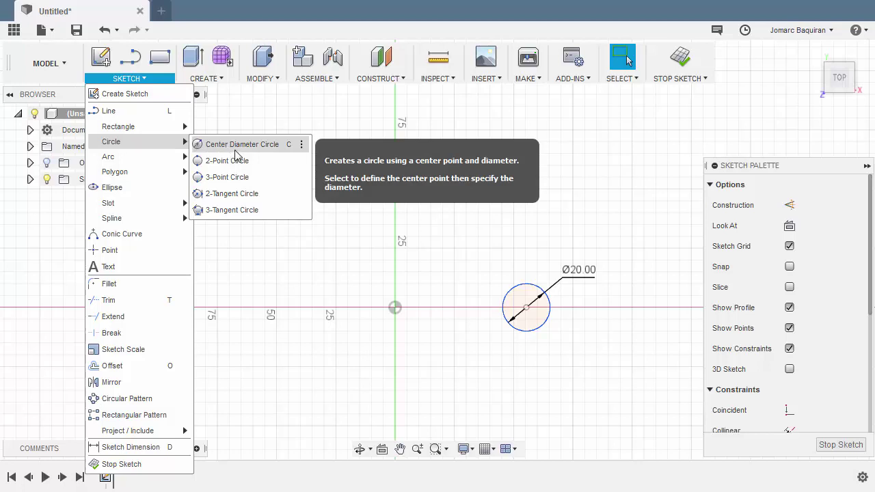
{"action": "left_click", "coordinate": [261, 150]}
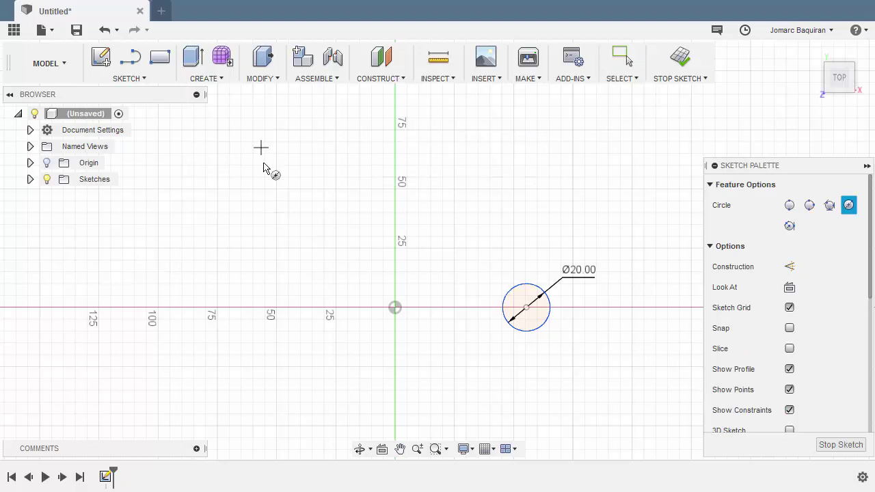
{"action": "left_click", "coordinate": [276, 307]}
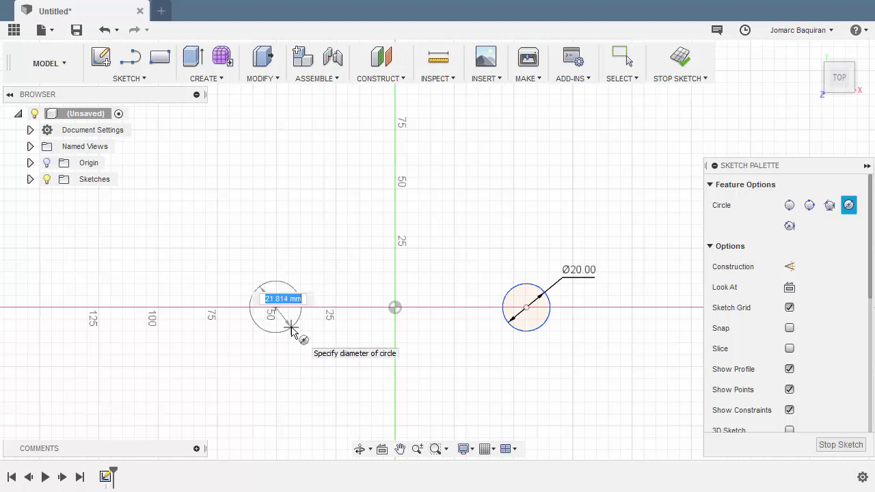
{"action": "left_click", "coordinate": [291, 330]}
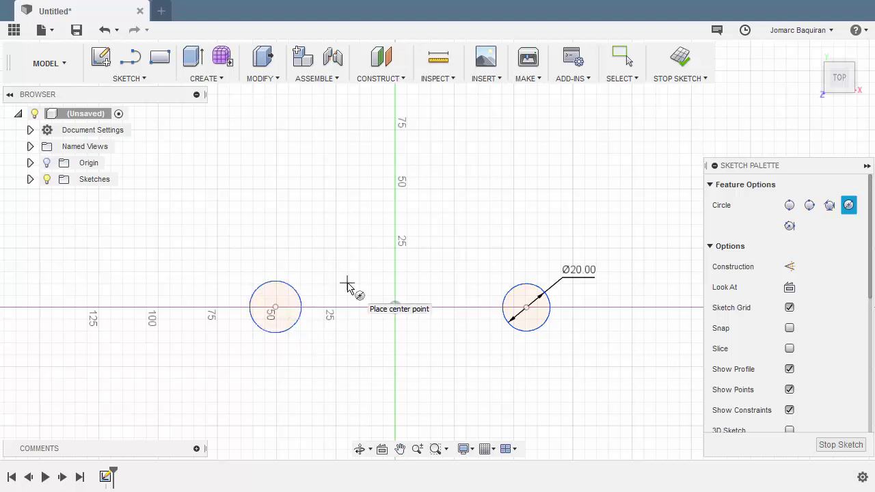
{"action": "key", "text": "Escape"}
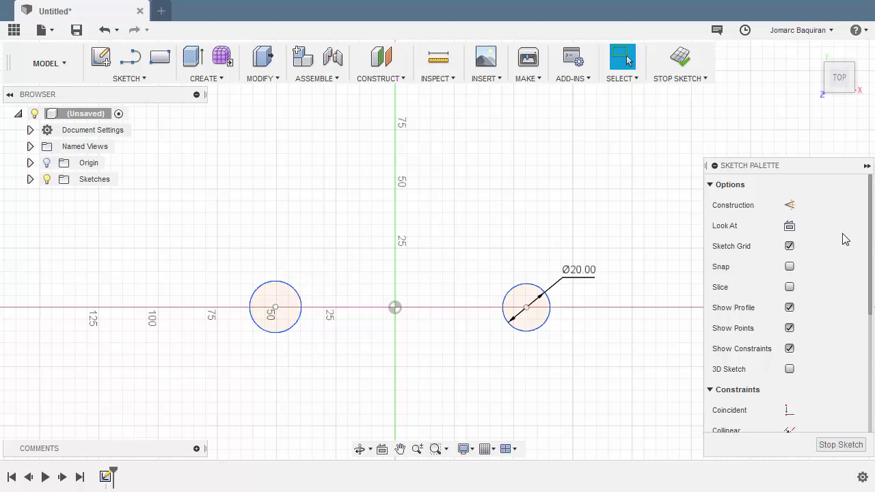
Apply an Equal constraint from the right Ø20 circle to the left circle.
{"action": "scroll", "coordinate": [837, 252], "scroll_direction": "down", "scroll_amount": 3}
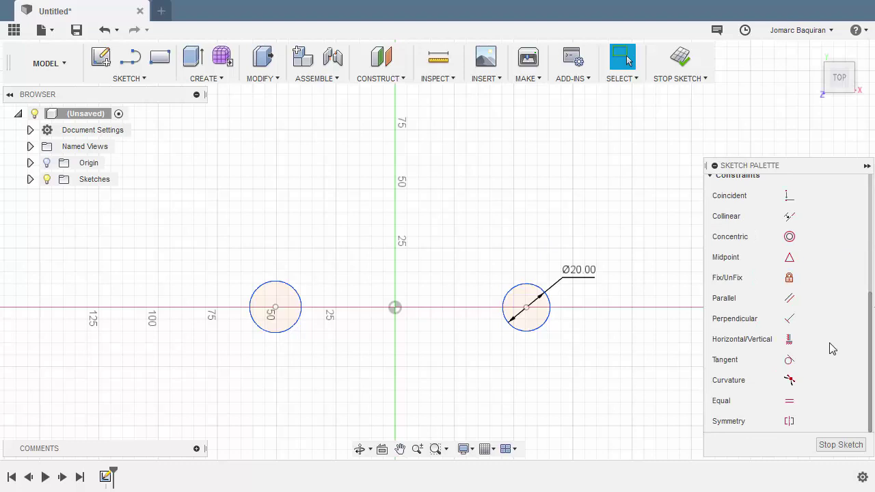
{"action": "left_click", "coordinate": [789, 403]}
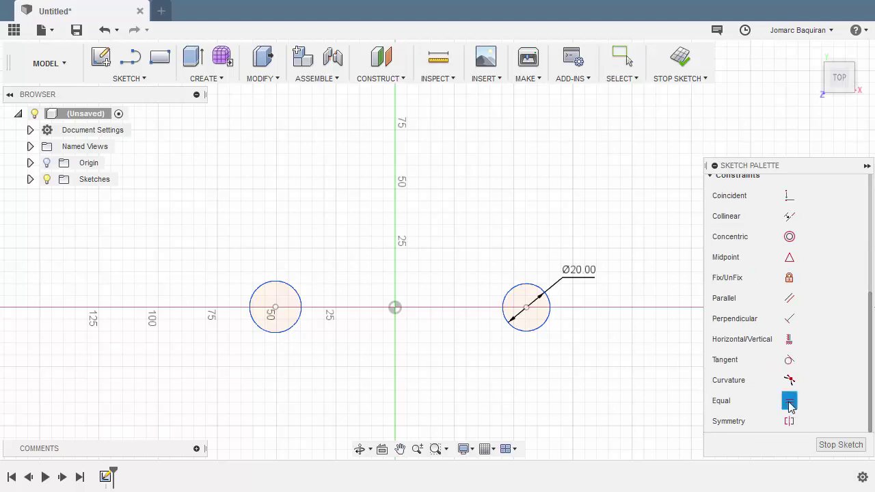
{"action": "left_click", "coordinate": [544, 331]}
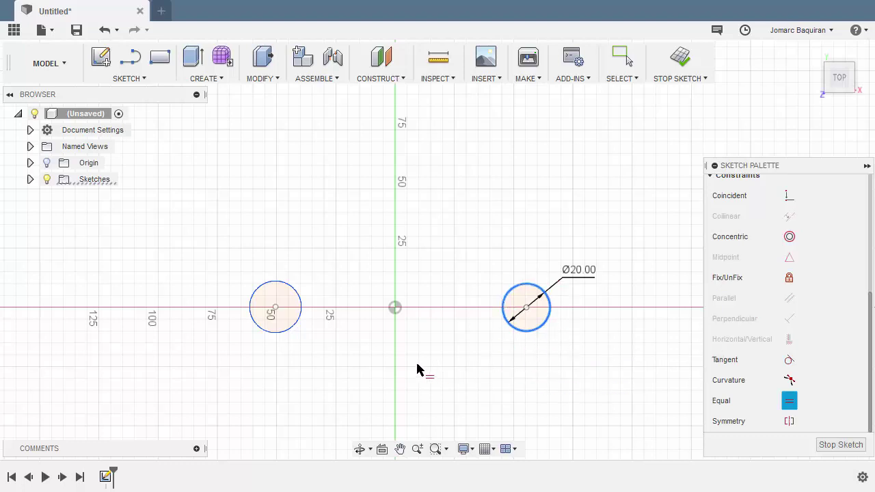
{"action": "left_click", "coordinate": [297, 331]}
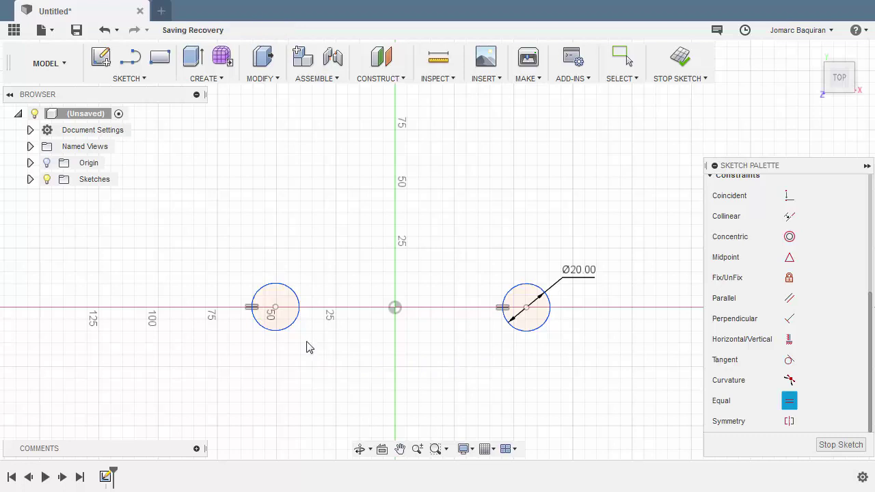
{"action": "key", "text": "Escape"}
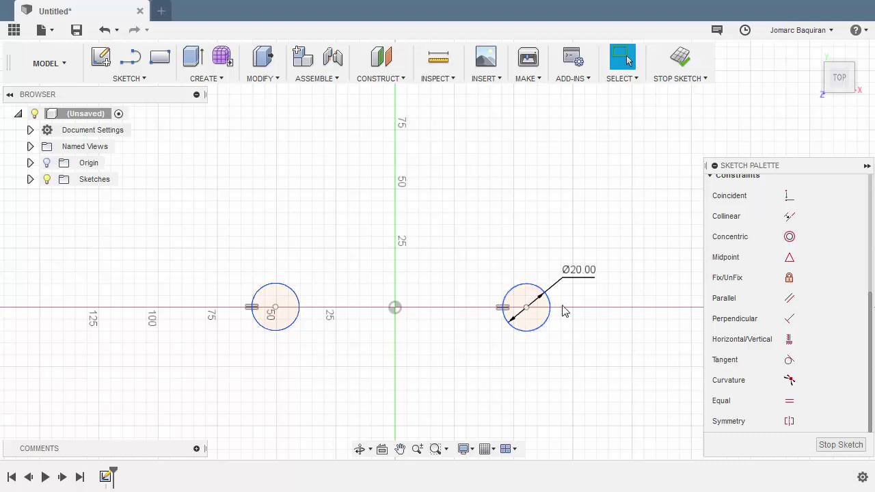
{"action": "double_click", "coordinate": [581, 272]}
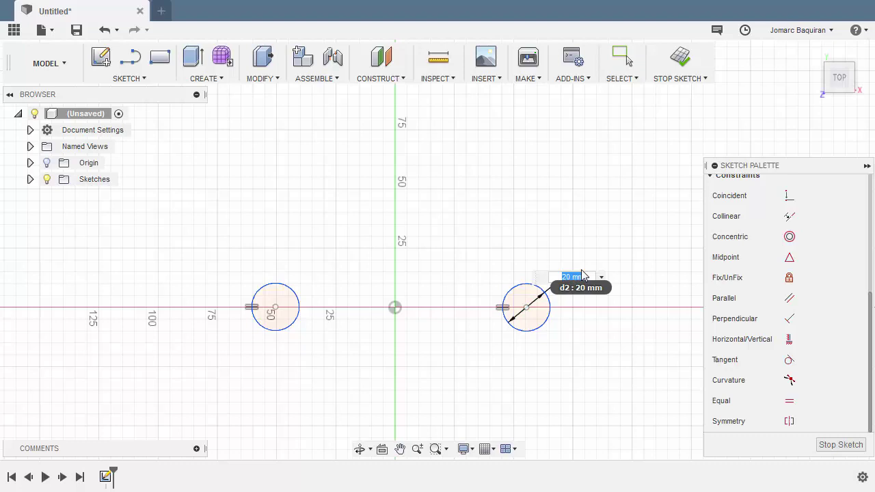
{"action": "type", "text": "40"}
{"action": "key", "text": "Return"}
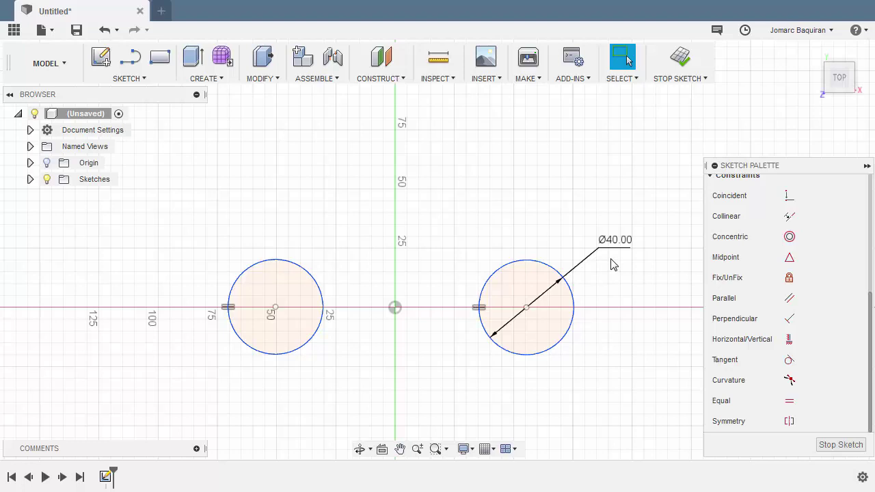
{"action": "key", "text": "ctrl+z"}
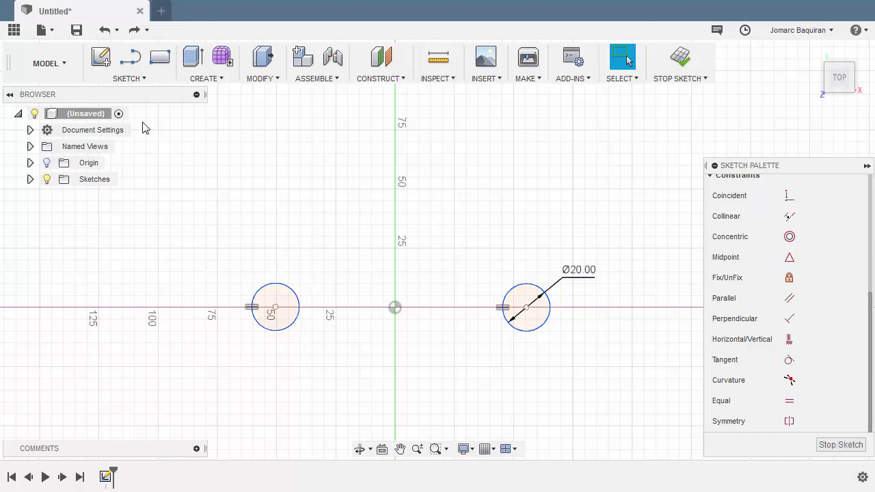
Dimension the two circle centres 100 mm apart, with the dimension placed above.
{"action": "left_click", "coordinate": [134, 80]}
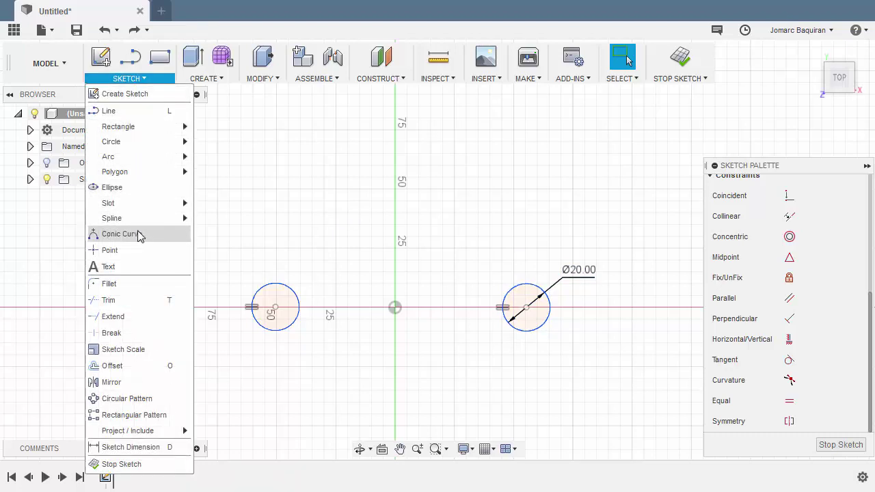
{"action": "left_click", "coordinate": [125, 447]}
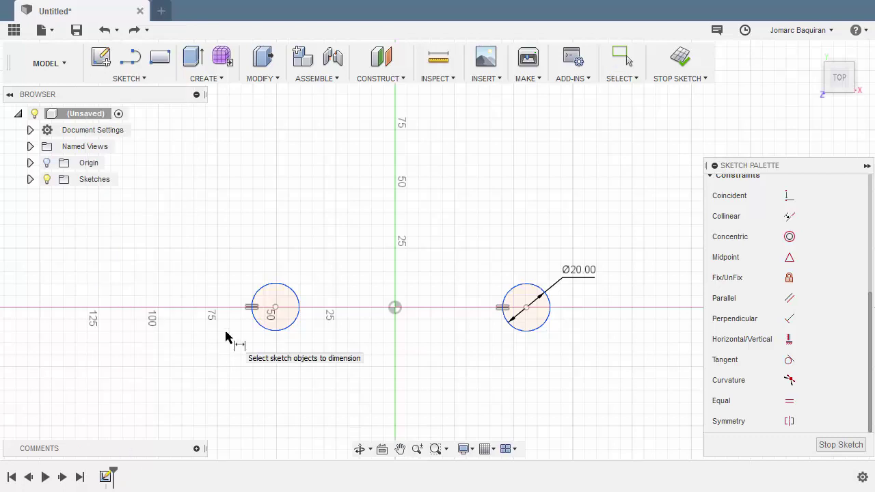
{"action": "left_click", "coordinate": [275, 309]}
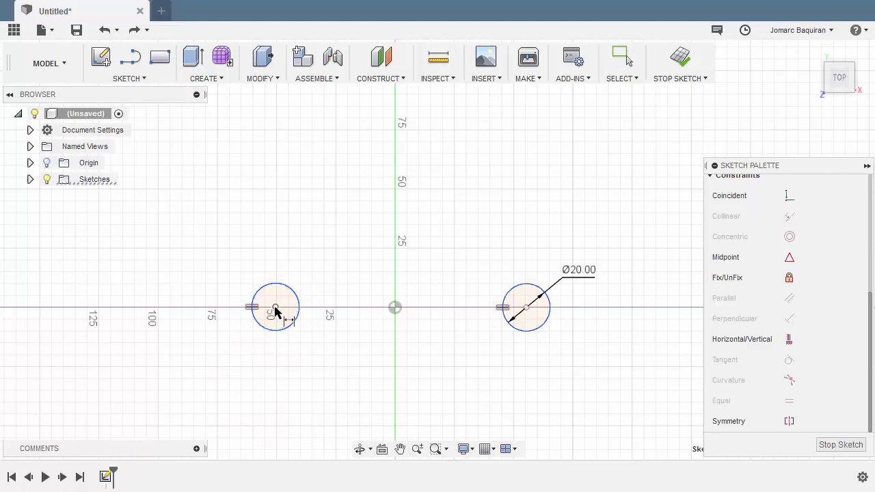
{"action": "left_click", "coordinate": [527, 308]}
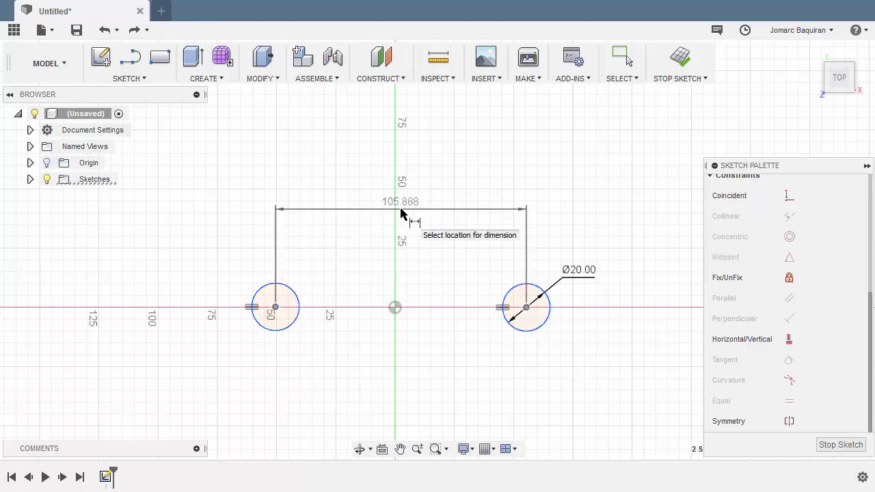
{"action": "left_click", "coordinate": [402, 212]}
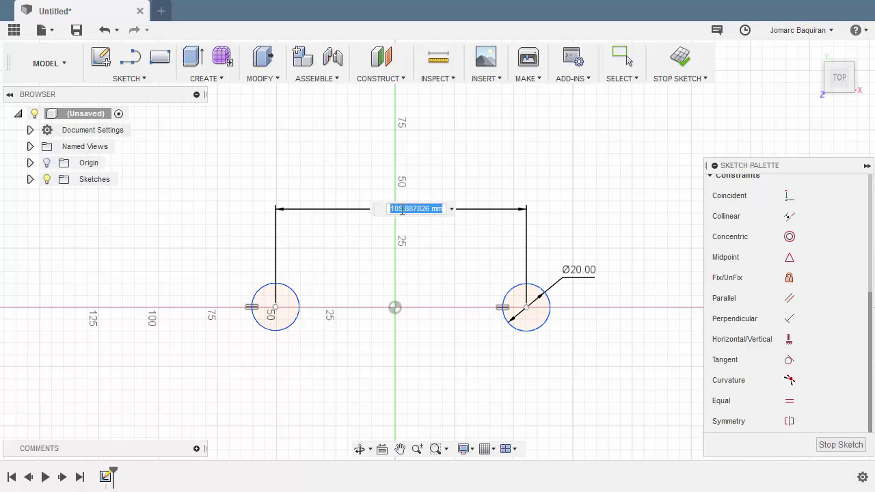
{"action": "type", "text": "100"}
{"action": "key", "text": "Return"}
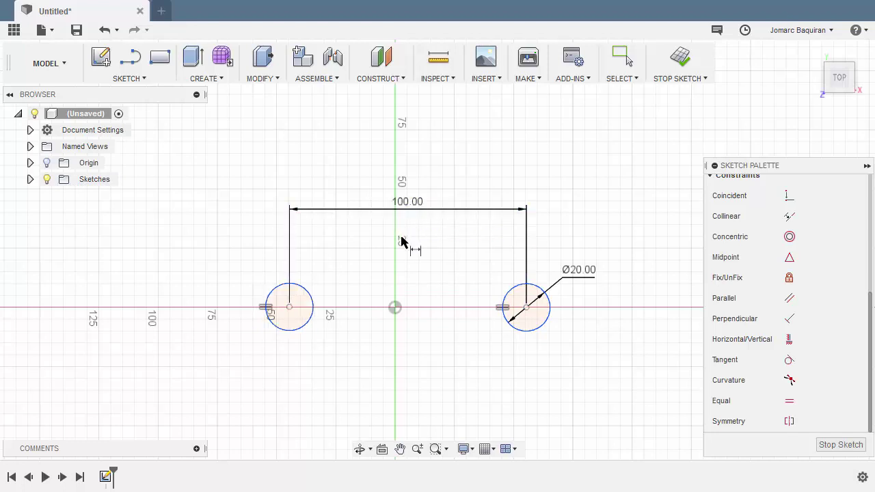
{"action": "key", "text": "Escape"}
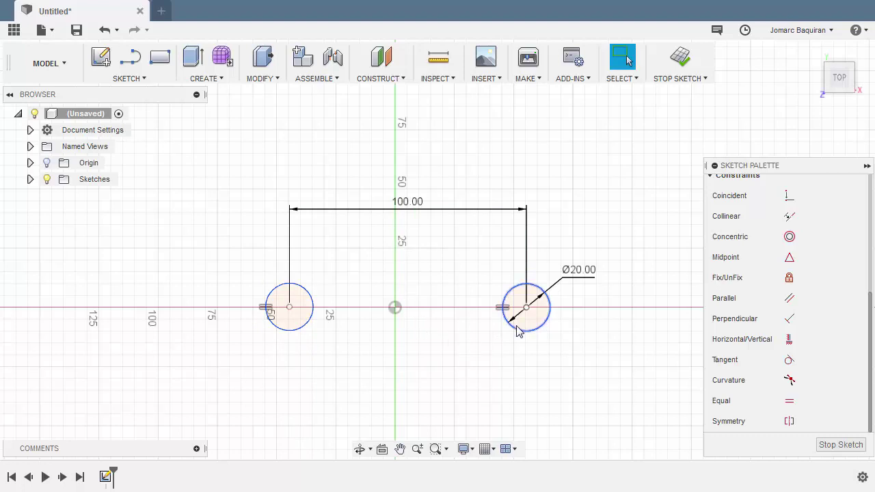
Draw a line from the left circle's centre to the right circle's centre.
{"action": "left_click", "coordinate": [295, 313], "text": "ctrl"}
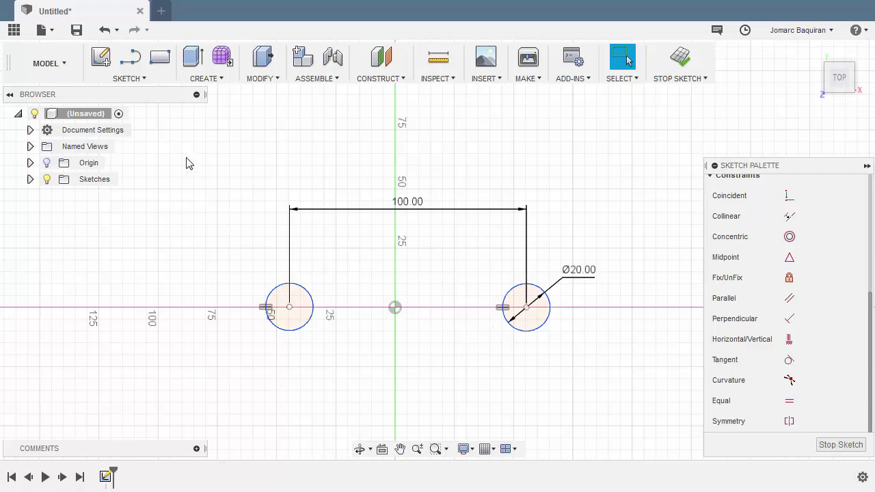
{"action": "left_click", "coordinate": [133, 79]}
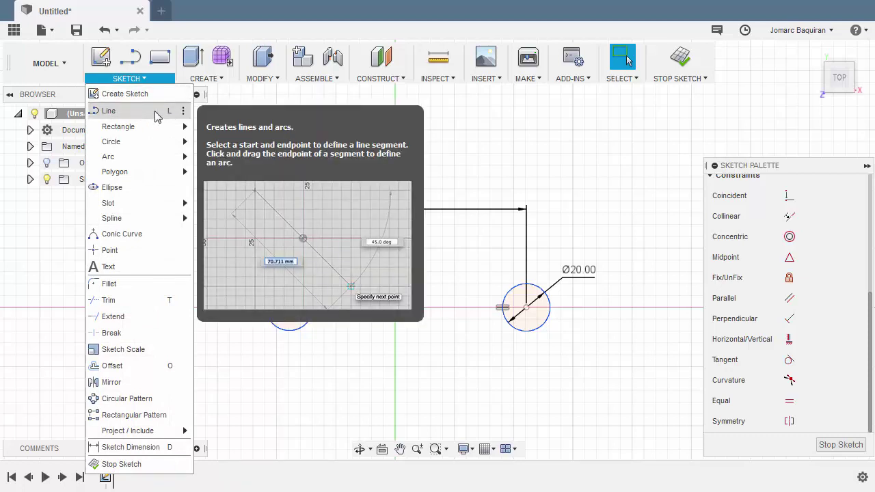
{"action": "left_click", "coordinate": [158, 115]}
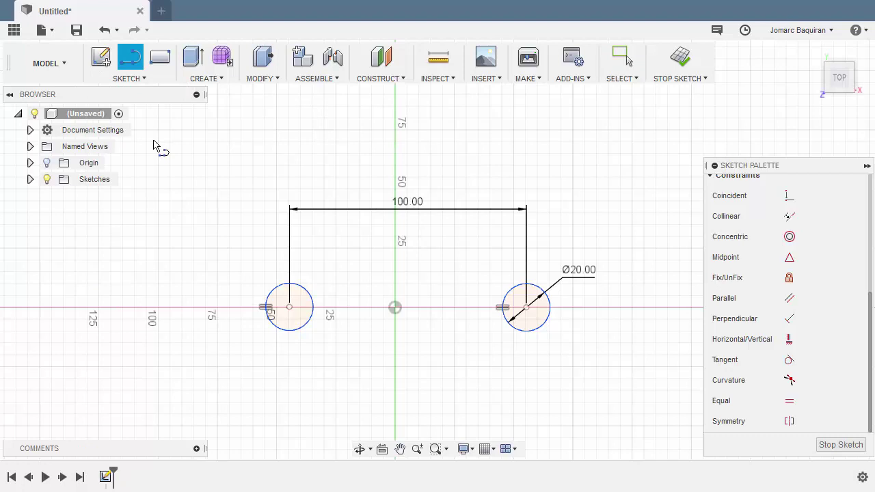
{"action": "left_click", "coordinate": [289, 307]}
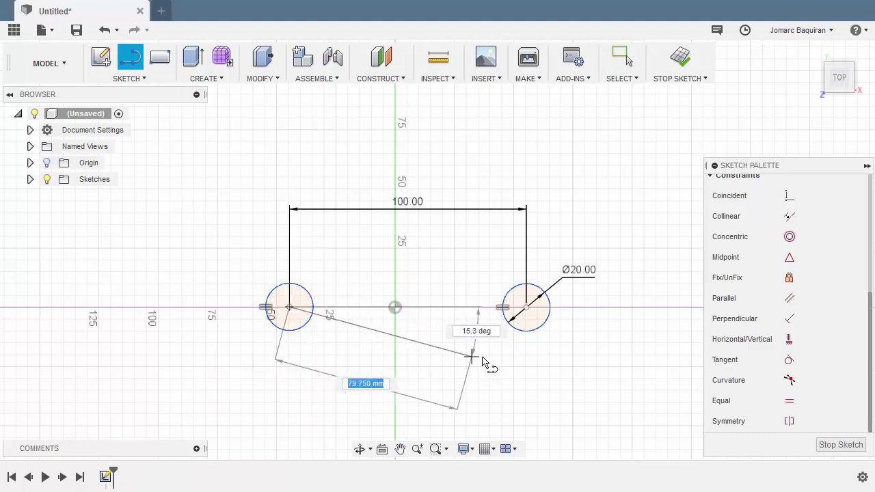
{"action": "left_click", "coordinate": [526, 308]}
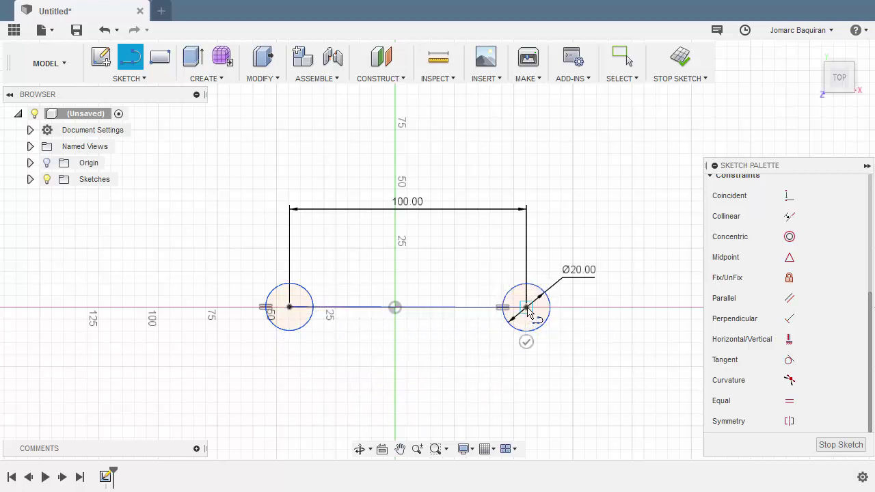
{"action": "key", "text": "Escape"}
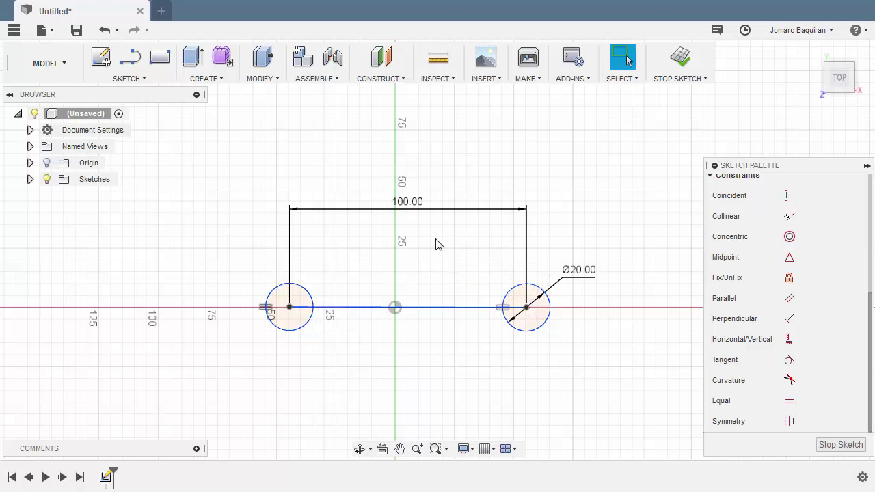
Convert the line joining the two circle centres into dashed construction geometry, then deselect it.
{"action": "left_click", "coordinate": [362, 312]}
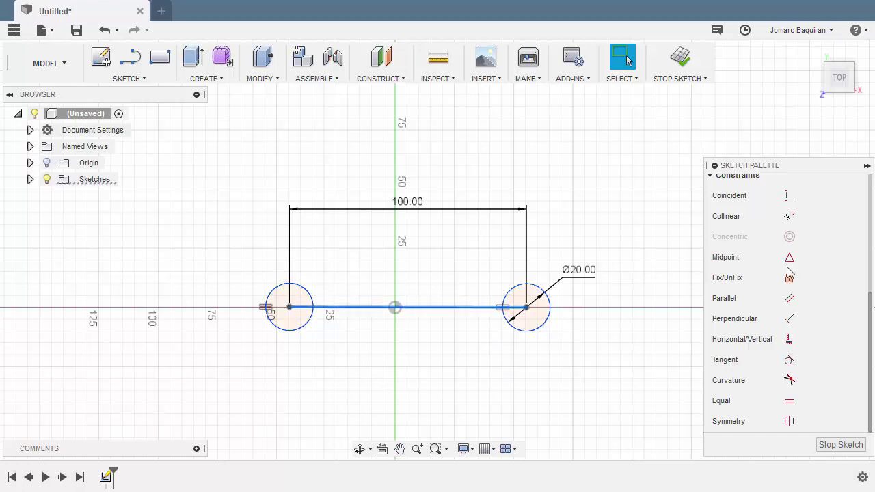
{"action": "scroll", "coordinate": [801, 254], "scroll_direction": "up", "scroll_amount": 5}
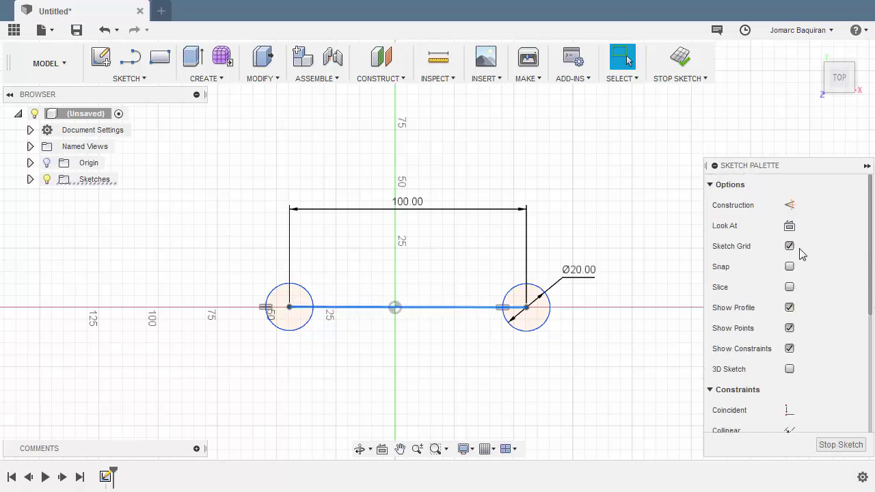
{"action": "left_click", "coordinate": [789, 205]}
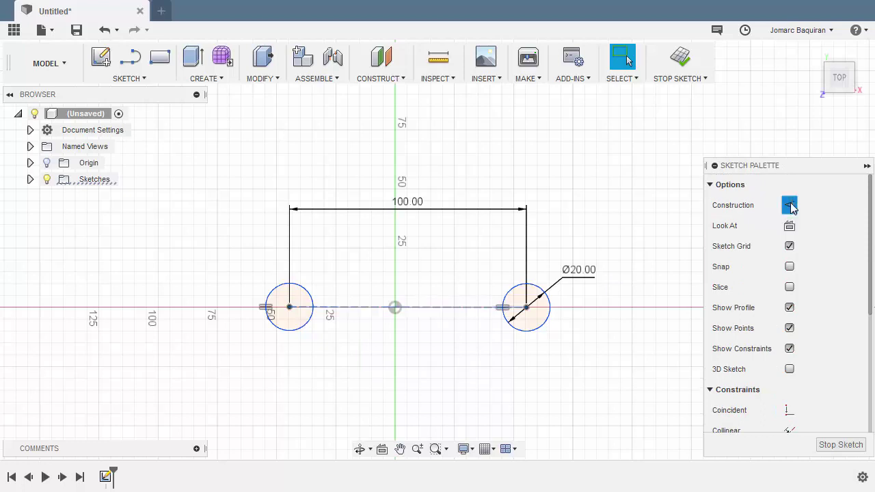
{"action": "left_click", "coordinate": [581, 244]}
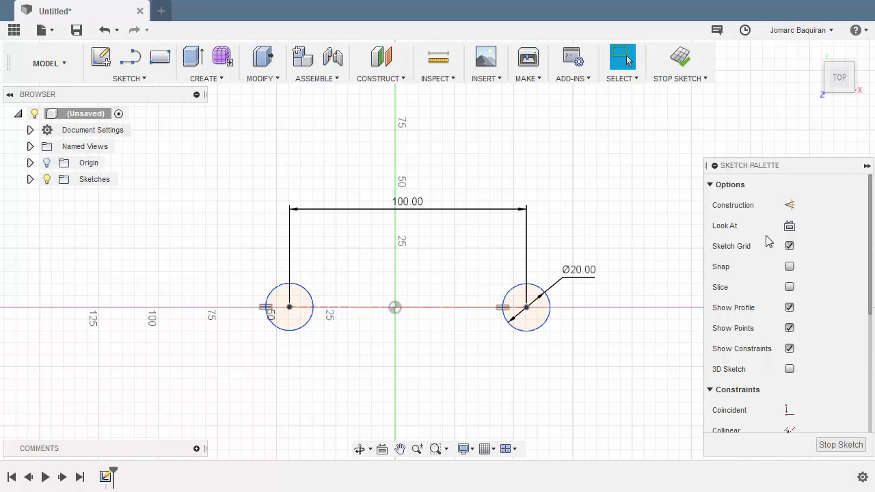
Apply a Horizontal/Vertical constraint to the centre-to-centre construction line.
{"action": "scroll", "coordinate": [814, 256], "scroll_direction": "down", "scroll_amount": 4}
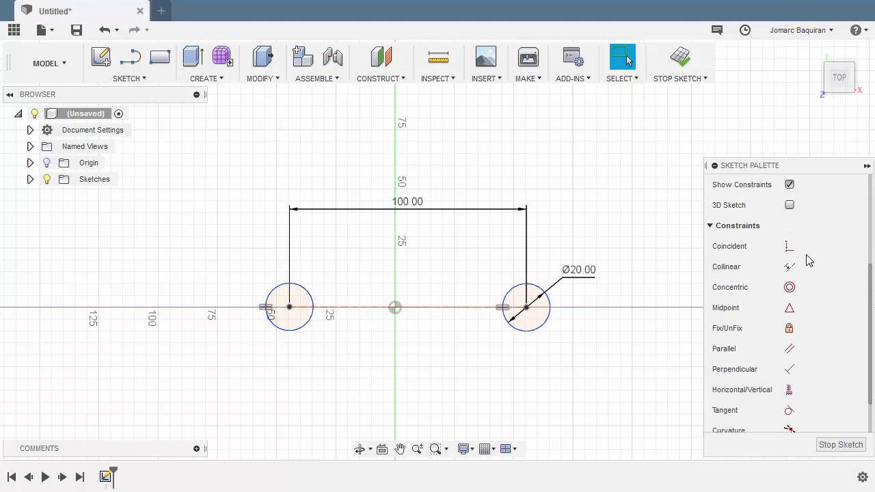
{"action": "left_click", "coordinate": [789, 393]}
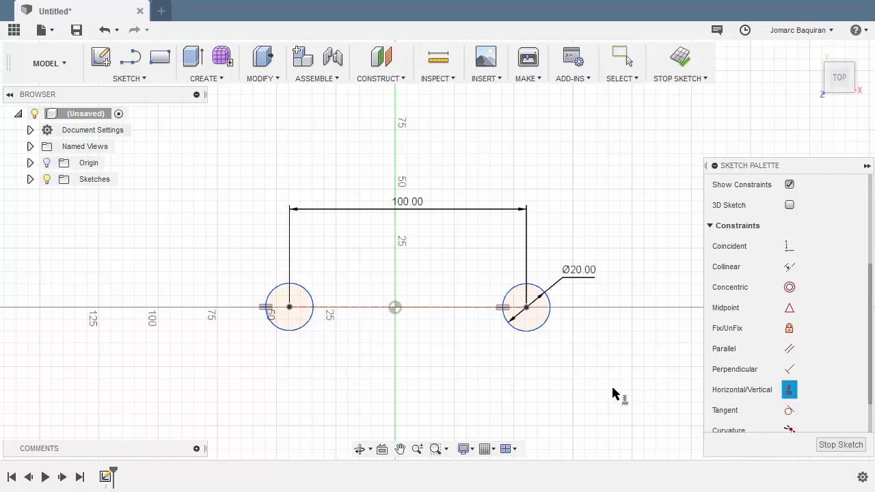
{"action": "left_click", "coordinate": [460, 313]}
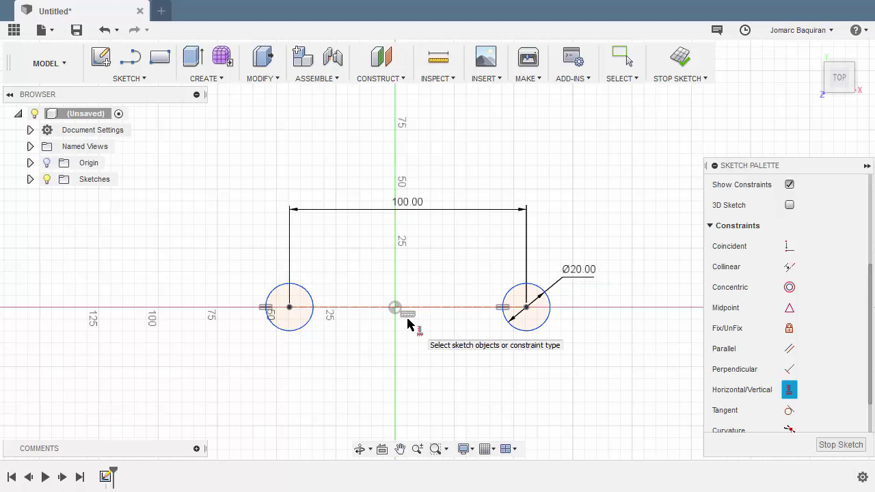
{"action": "key", "text": "Escape"}
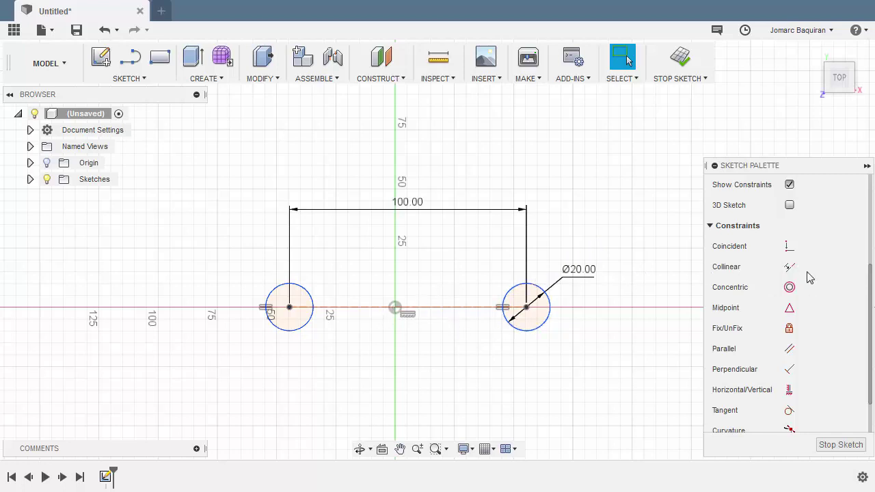
Put the construction line's midpoint on the sketch origin with a Midpoint constraint.
{"action": "left_click", "coordinate": [790, 308]}
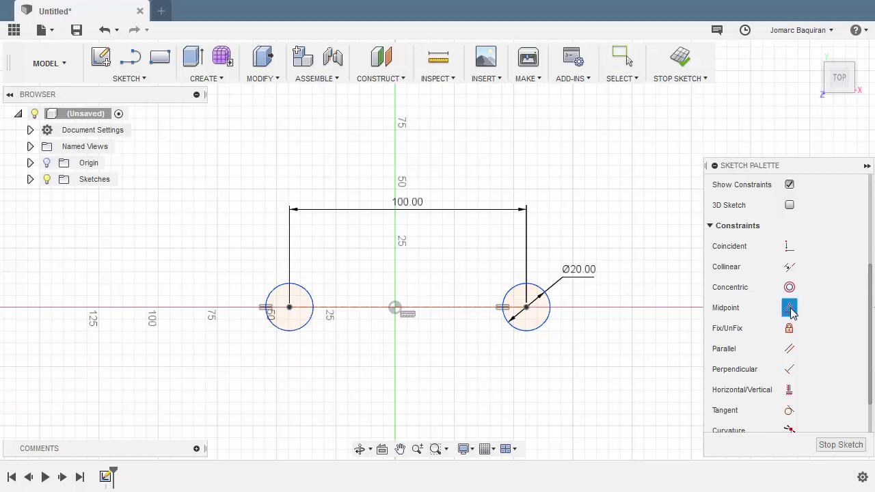
{"action": "left_click", "coordinate": [447, 311]}
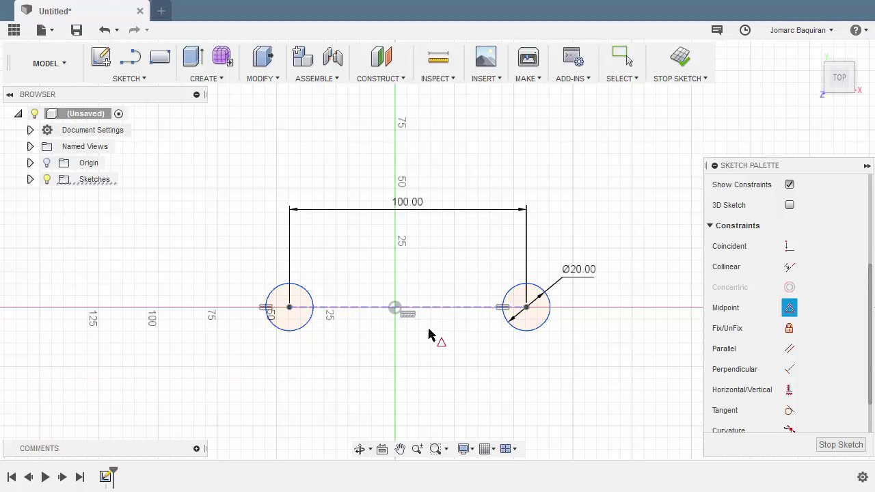
{"action": "left_click", "coordinate": [396, 307]}
{"action": "key", "text": "Escape"}
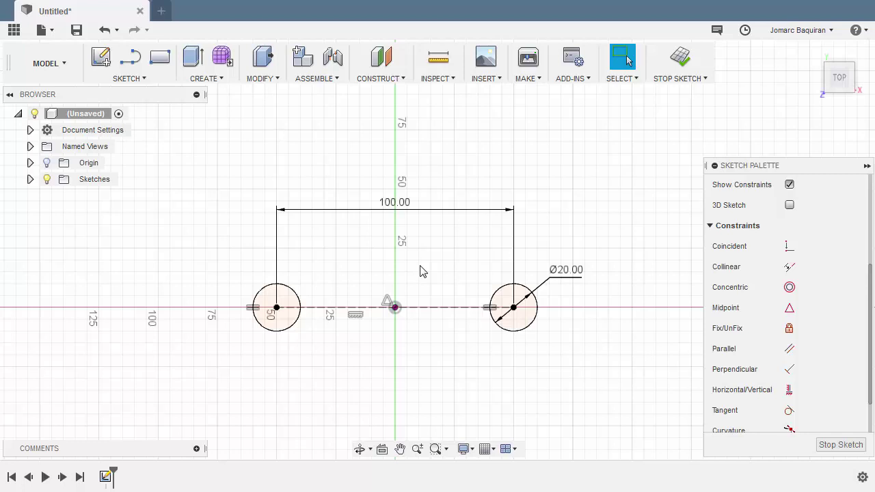
Select the right and then the left circle to inspect them, then clear the selection.
{"action": "left_click", "coordinate": [536, 311]}
{"action": "left_click", "coordinate": [302, 298]}
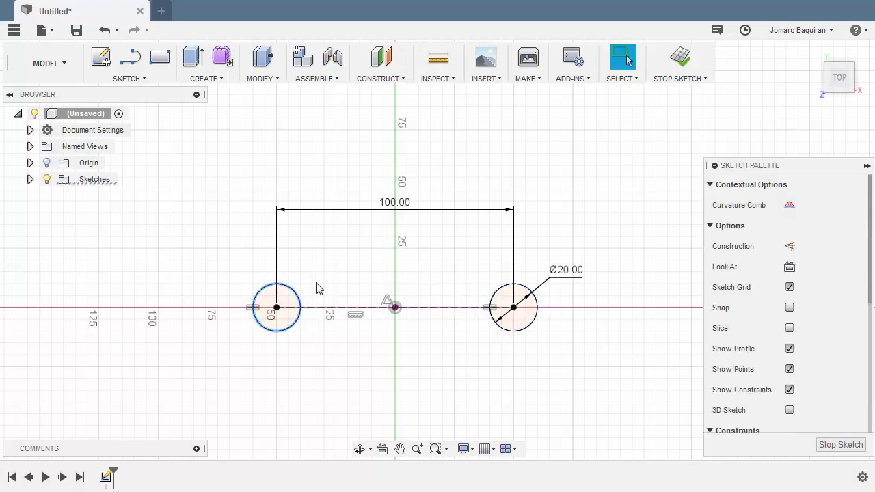
{"action": "left_click", "coordinate": [331, 281]}
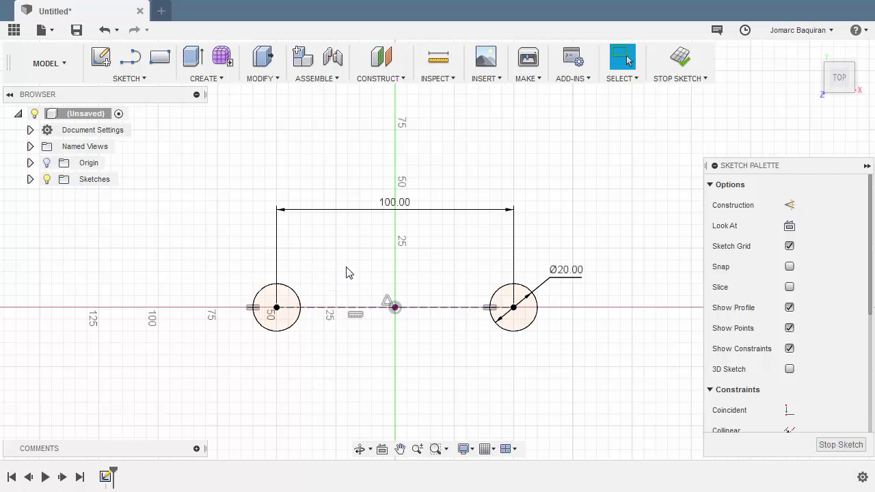
Undo the midpoint constraint and drag the left circle's centre up, lifting both circles above the origin.
{"action": "key", "text": "ctrl+z"}
{"action": "key", "text": "ctrl+z"}
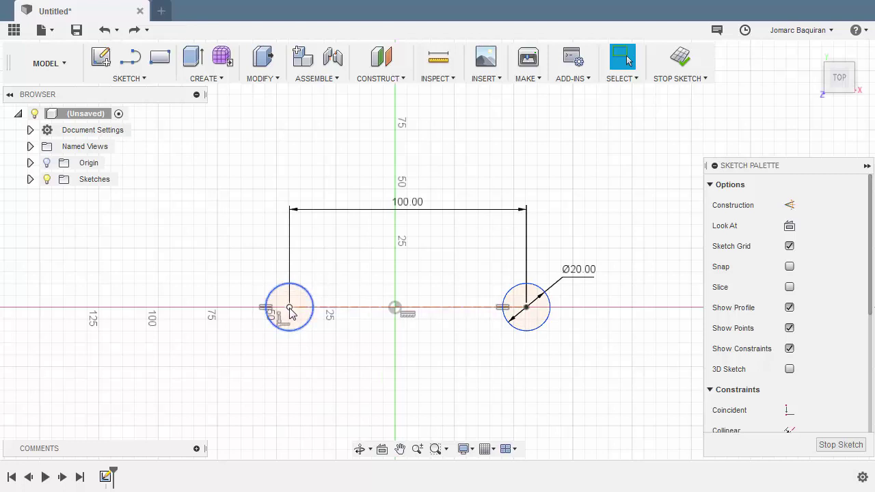
{"action": "left_click_drag", "start_coordinate": [289, 309], "coordinate": [290, 264]}
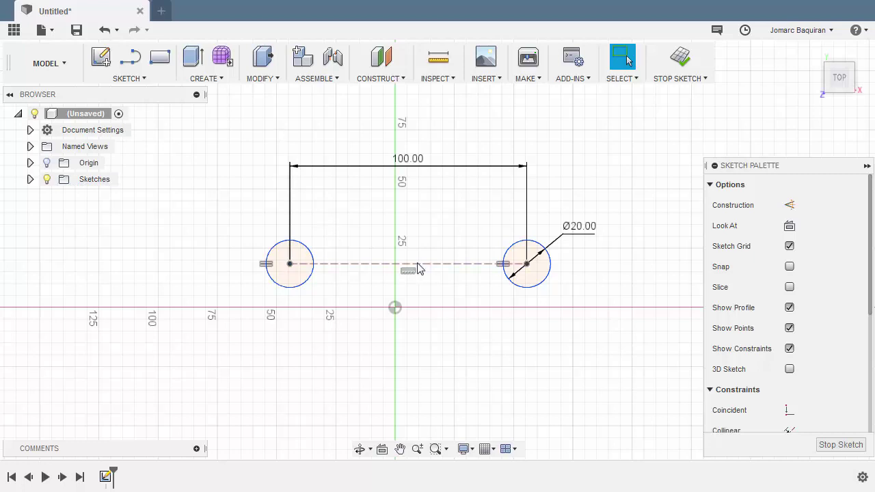
Start a Midpoint constraint with the raised dashed construction line as its first pick.
{"action": "scroll", "coordinate": [828, 283], "scroll_direction": "down", "scroll_amount": 3}
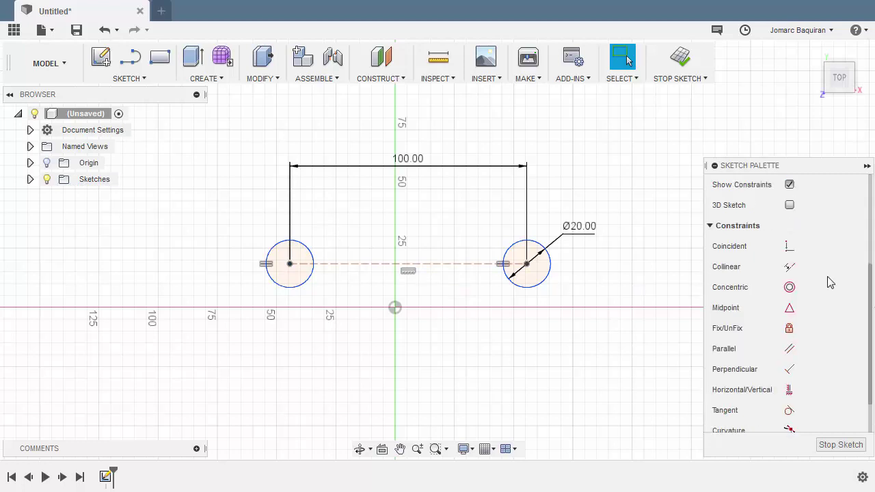
{"action": "left_click", "coordinate": [789, 307]}
{"action": "left_click", "coordinate": [449, 268]}
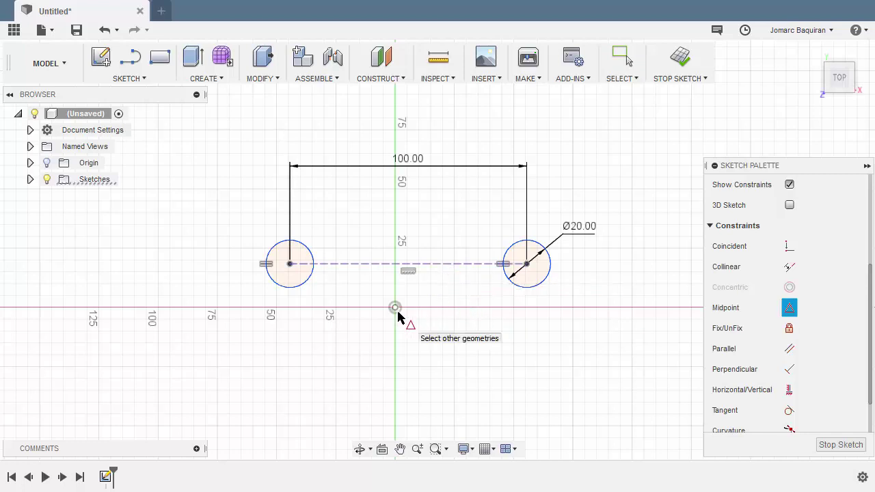